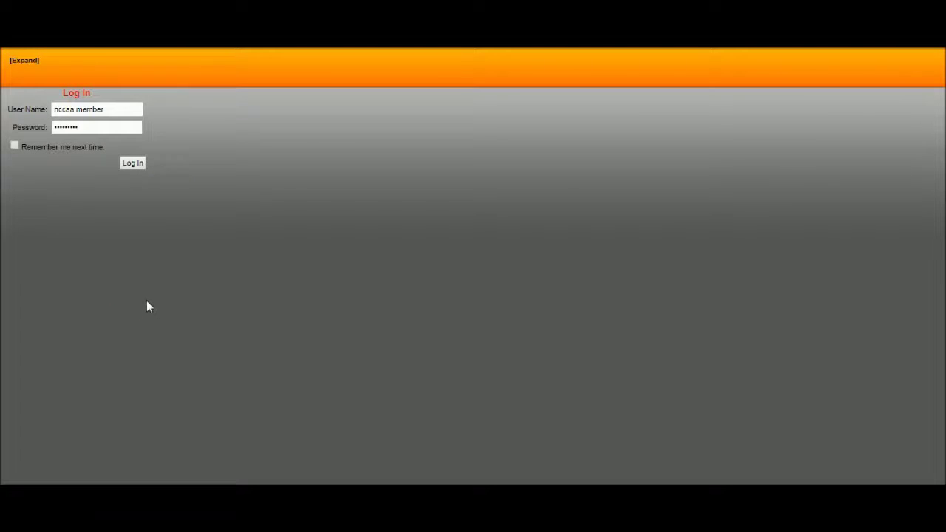
Step: Sign in to SIDEARM Sports admin and reach the admin home page
{"action": "left_click", "coordinate": [135, 163]}
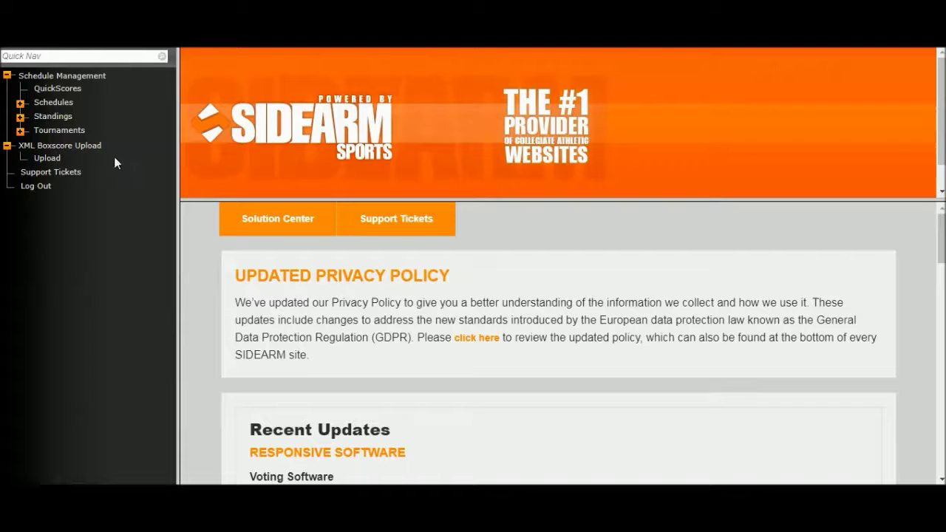
{"action": "left_click", "coordinate": [54, 161]}
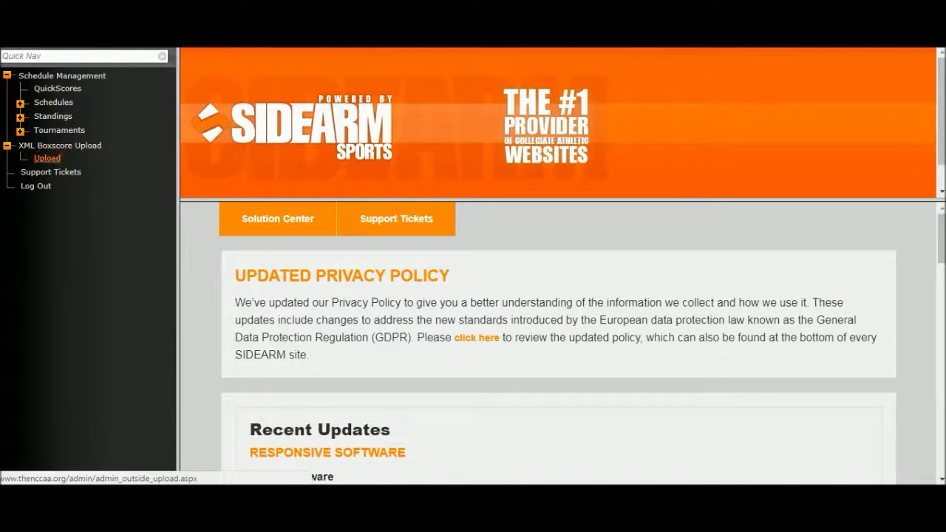
Step: On the XML Boxscore Upload form, select Men's Soccer DI, season 2017, and the 12/1/2017 Southwestern Christian University game
{"action": "left_click", "coordinate": [54, 161]}
{"action": "left_click", "coordinate": [323, 129]}
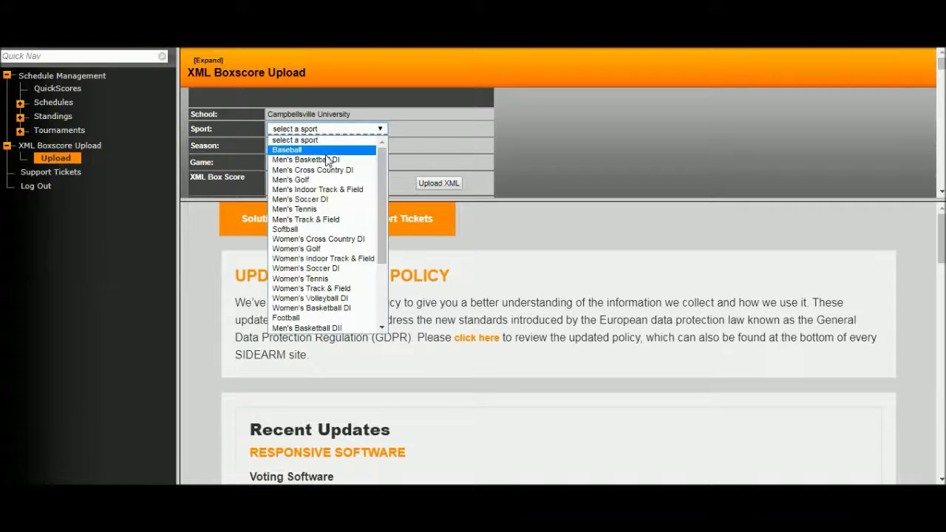
{"action": "left_click", "coordinate": [325, 202]}
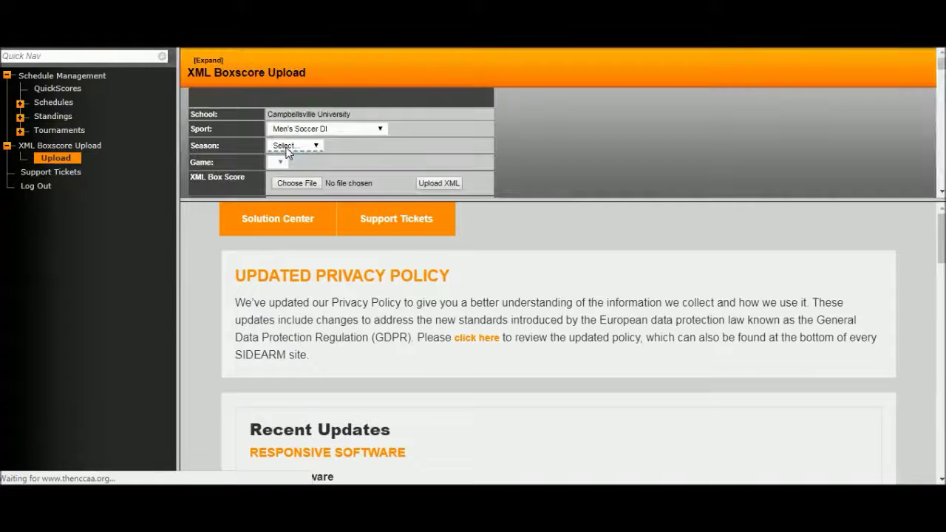
{"action": "left_click", "coordinate": [289, 146]}
{"action": "left_click", "coordinate": [290, 207]}
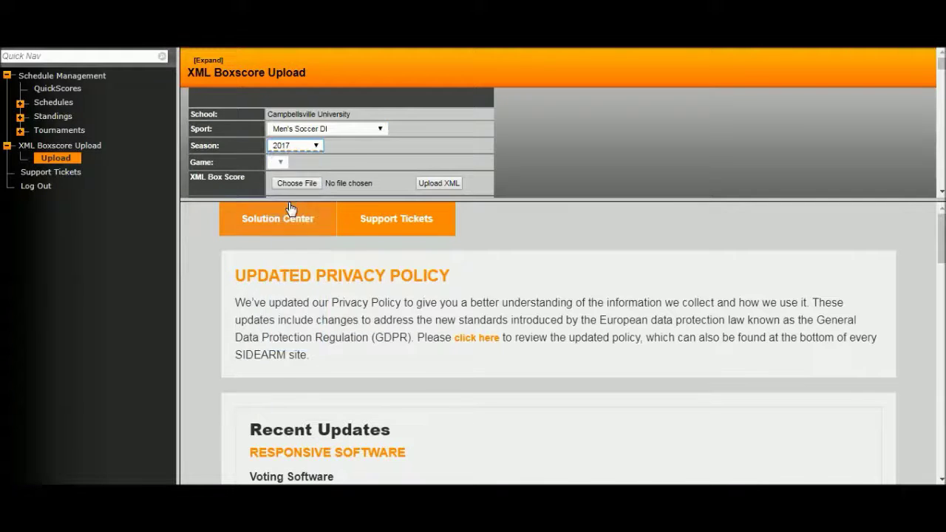
{"action": "left_click", "coordinate": [306, 163]}
{"action": "left_click", "coordinate": [307, 183]}
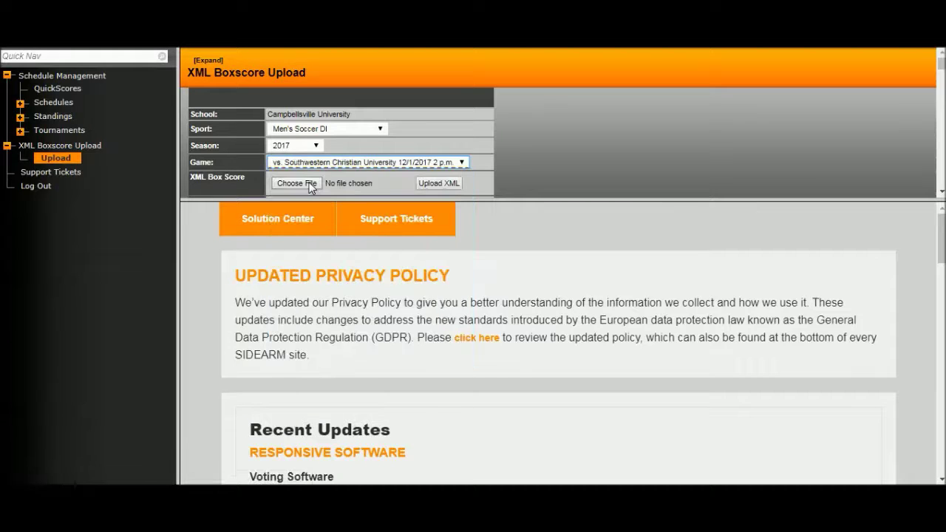
Step: Attach the CU_SCU_MS file and upload it for the game
{"action": "left_click", "coordinate": [303, 183]}
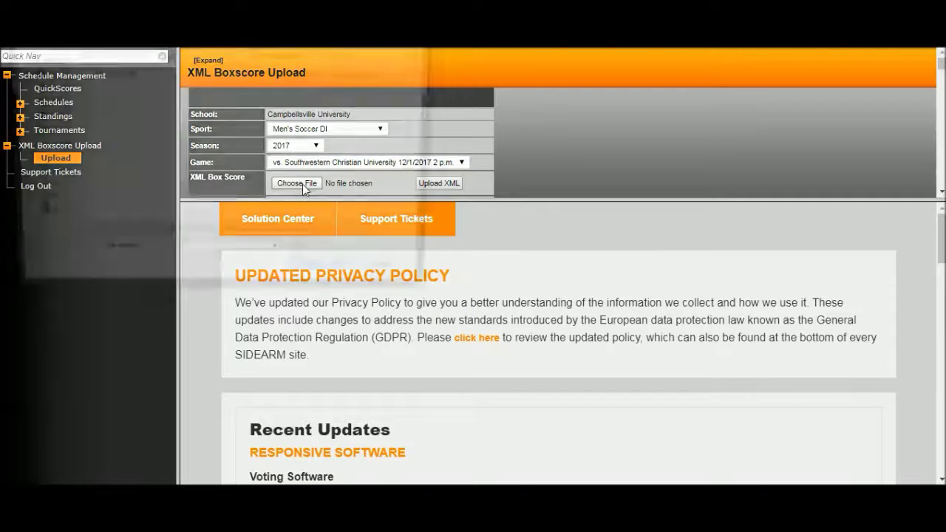
{"action": "left_click", "coordinate": [107, 75]}
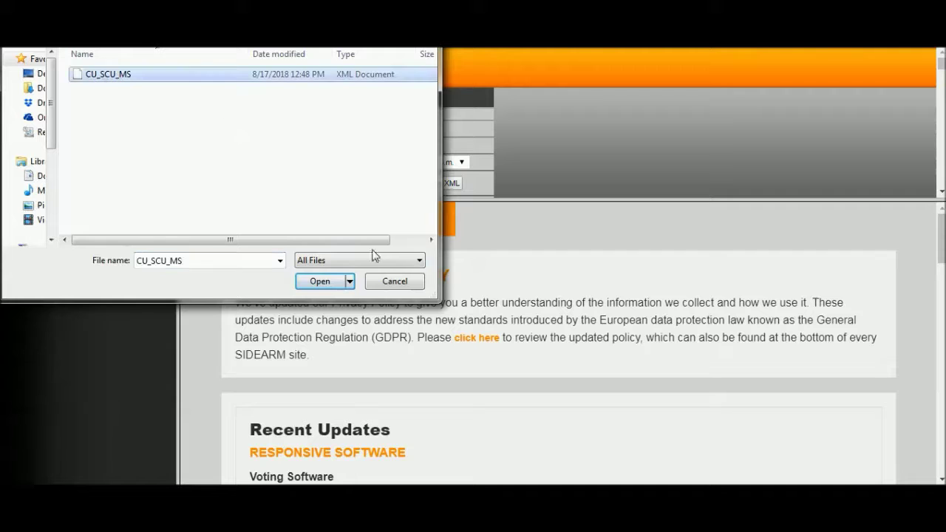
{"action": "left_click", "coordinate": [317, 281]}
{"action": "left_click", "coordinate": [438, 183]}
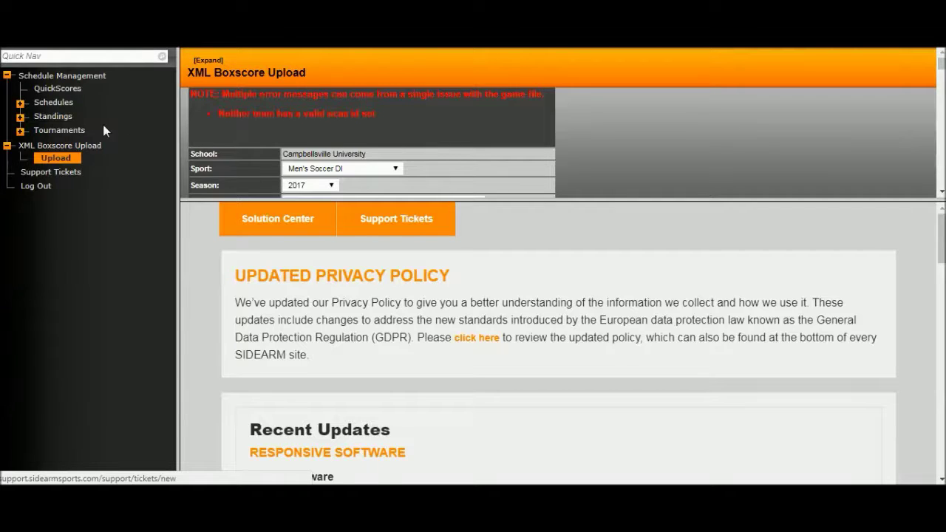
Step: Load Campbellsville's 2017 Men's Soccer DI schedule and scroll down to the 12/1/2017 game
{"action": "left_click", "coordinate": [59, 107]}
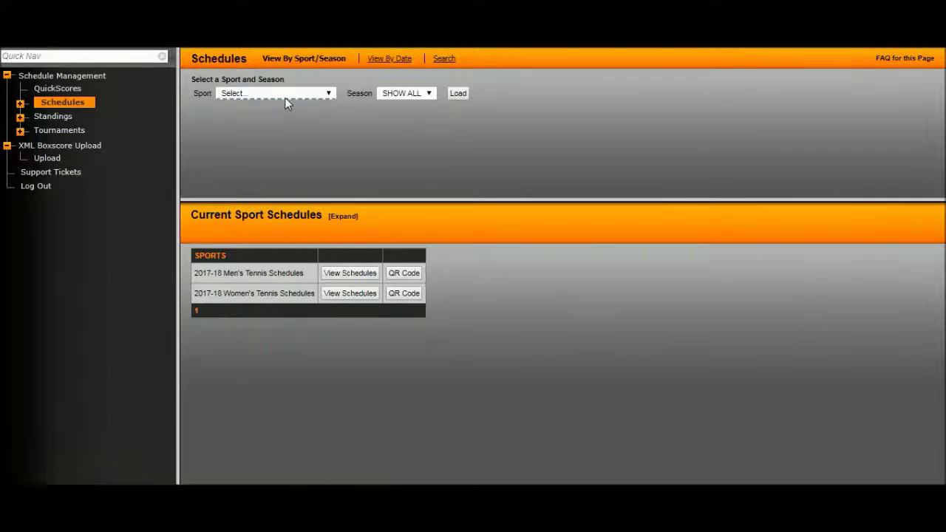
{"action": "left_click", "coordinate": [285, 98]}
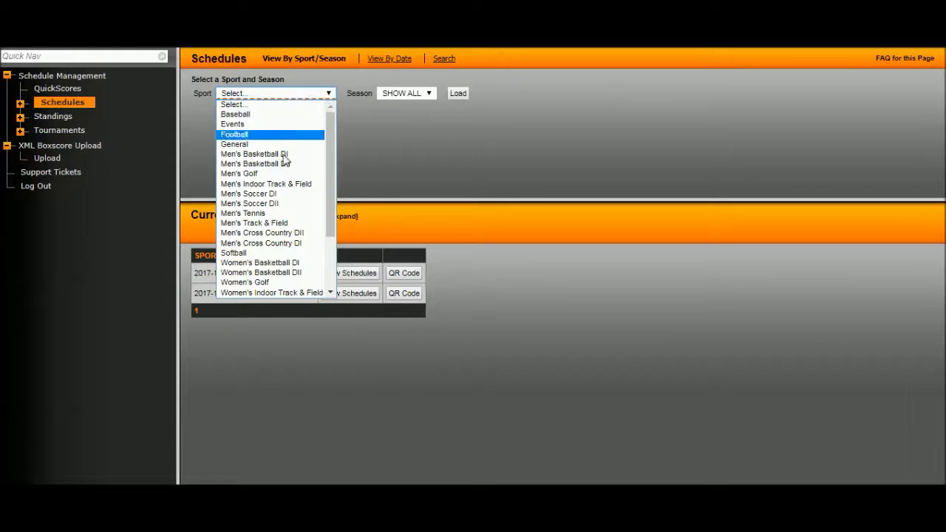
{"action": "left_click", "coordinate": [283, 194]}
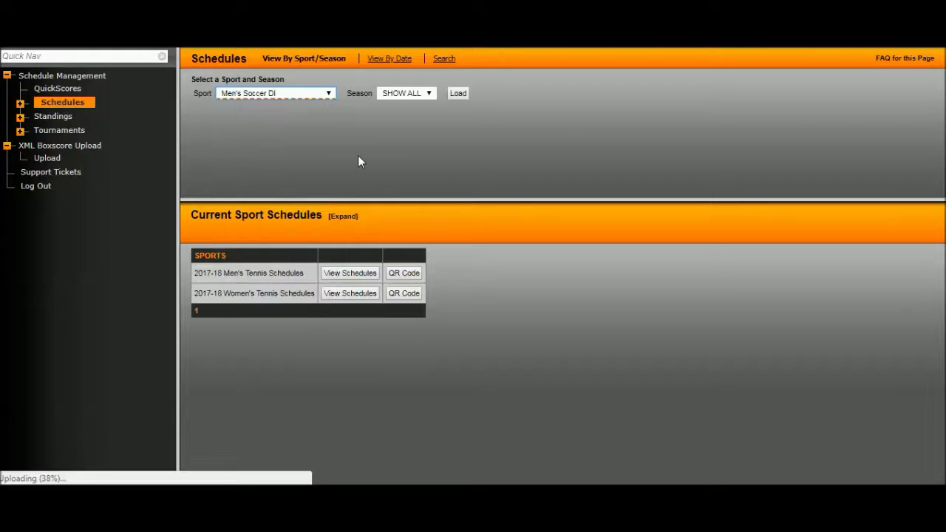
{"action": "left_click", "coordinate": [409, 94]}
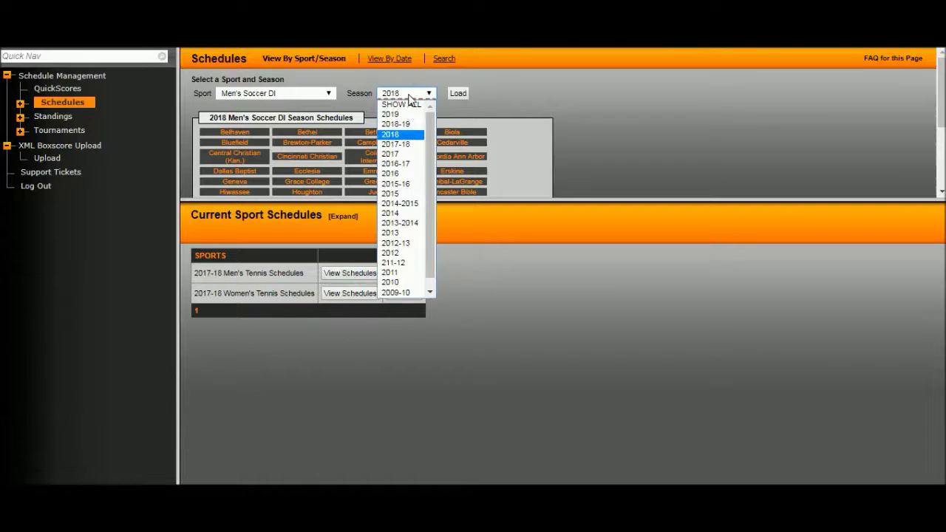
{"action": "left_click", "coordinate": [402, 156]}
{"action": "left_click", "coordinate": [458, 94]}
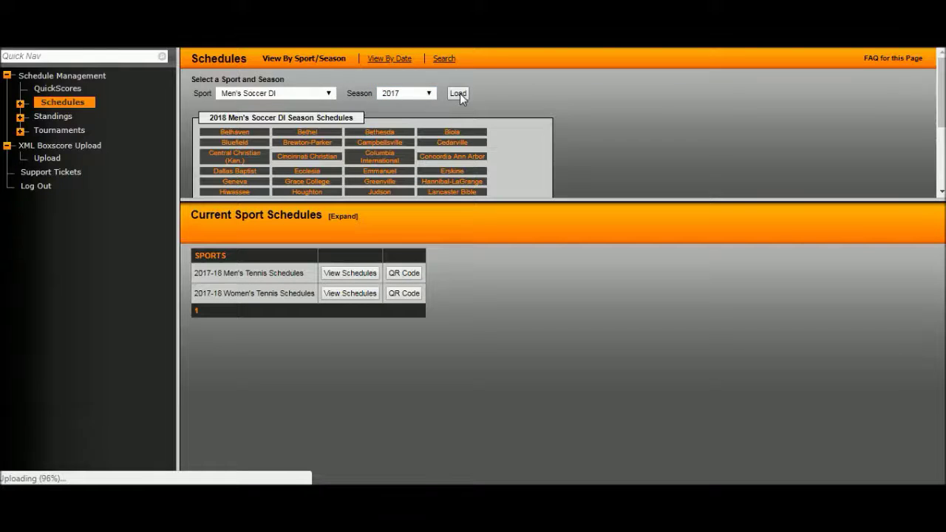
{"action": "left_click", "coordinate": [397, 145]}
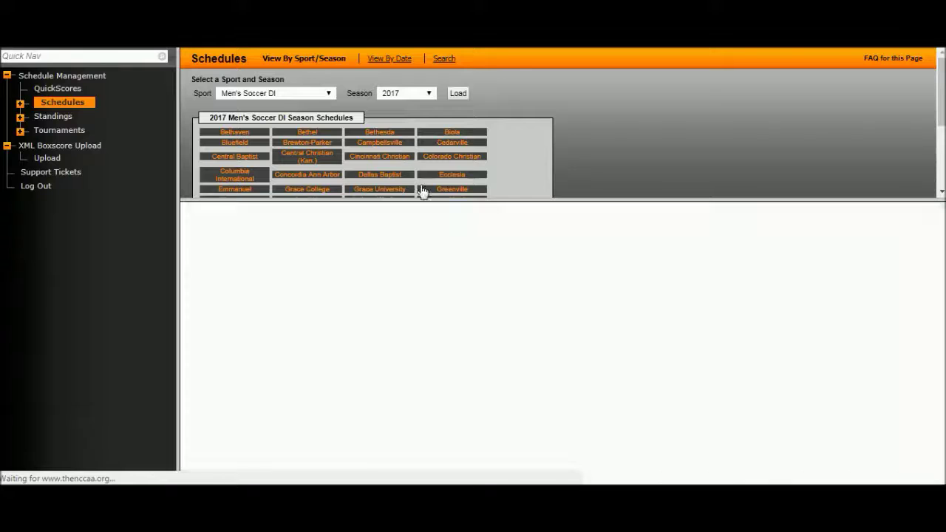
{"action": "scroll", "coordinate": [639, 413], "scroll_direction": "down", "scroll_amount": 5}
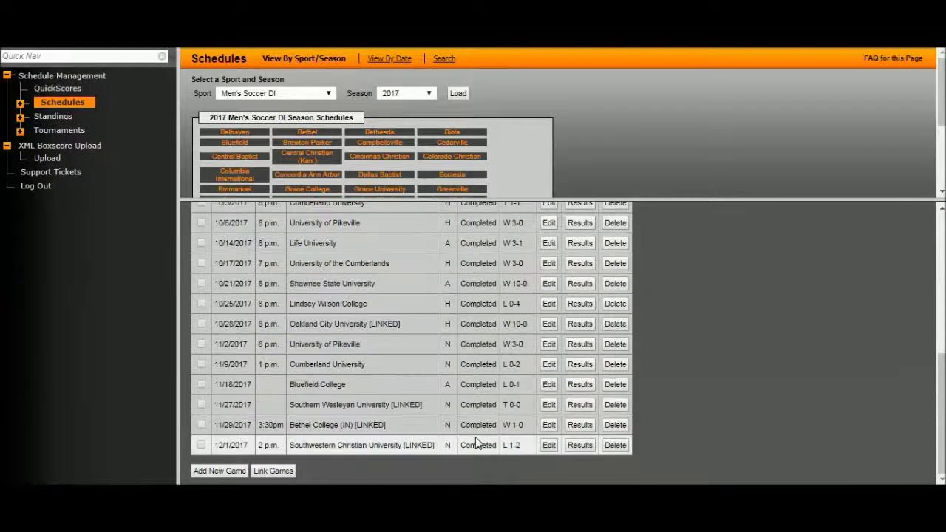
Step: Open the 12/1/2017 game's Add/Edit Game Information form and scroll through its details
{"action": "left_click", "coordinate": [548, 446]}
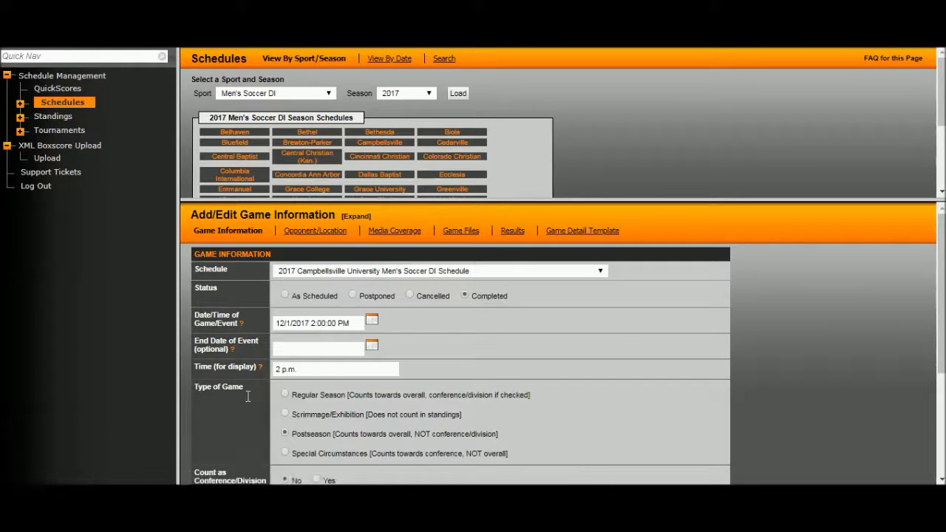
{"action": "scroll", "coordinate": [240, 391], "scroll_direction": "down", "scroll_amount": 3}
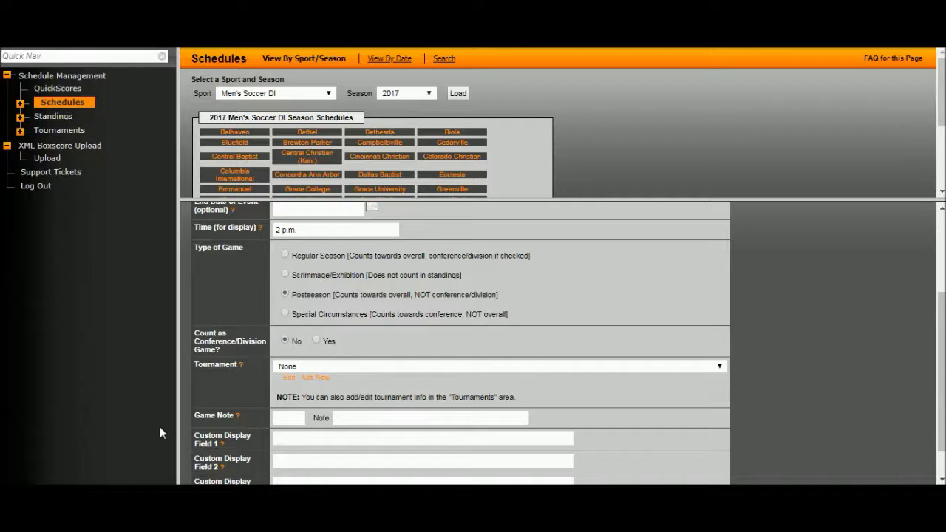
{"action": "left_click", "coordinate": [133, 446]}
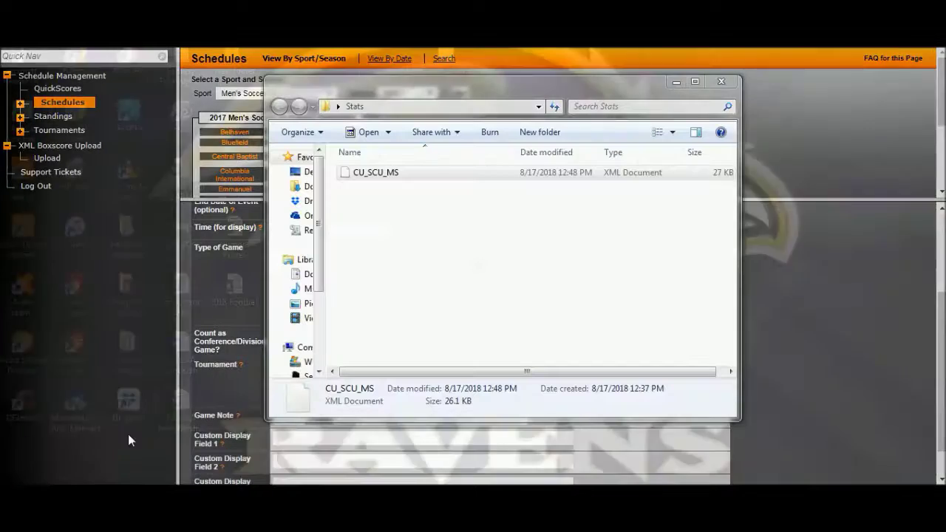
Step: Open the CU_SCU_MS XML file from the Stats folder in Notepad++
{"action": "right_click", "coordinate": [384, 180]}
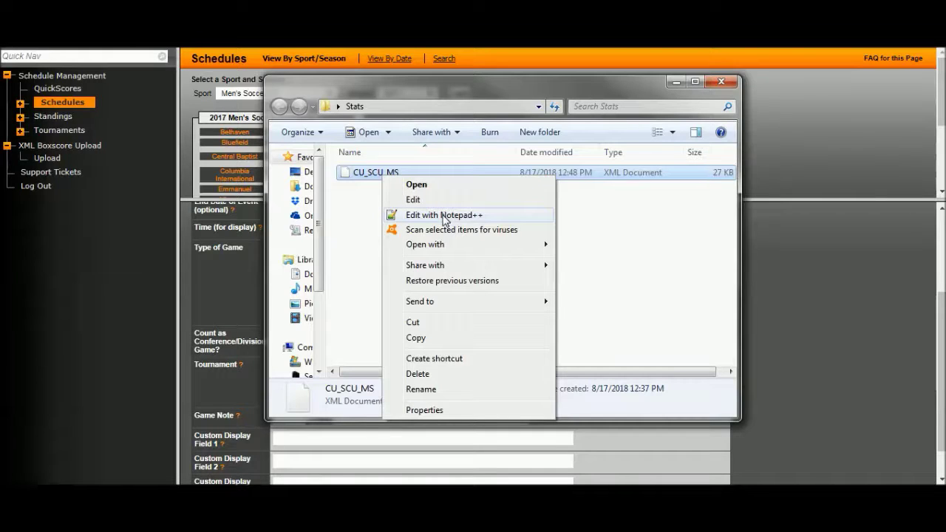
{"action": "left_click", "coordinate": [444, 215]}
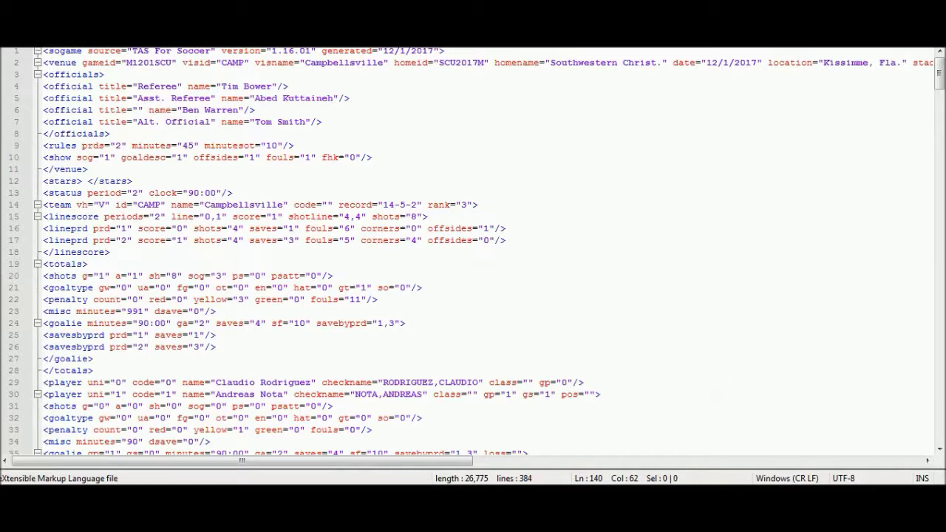
{"action": "left_click", "coordinate": [329, 205]}
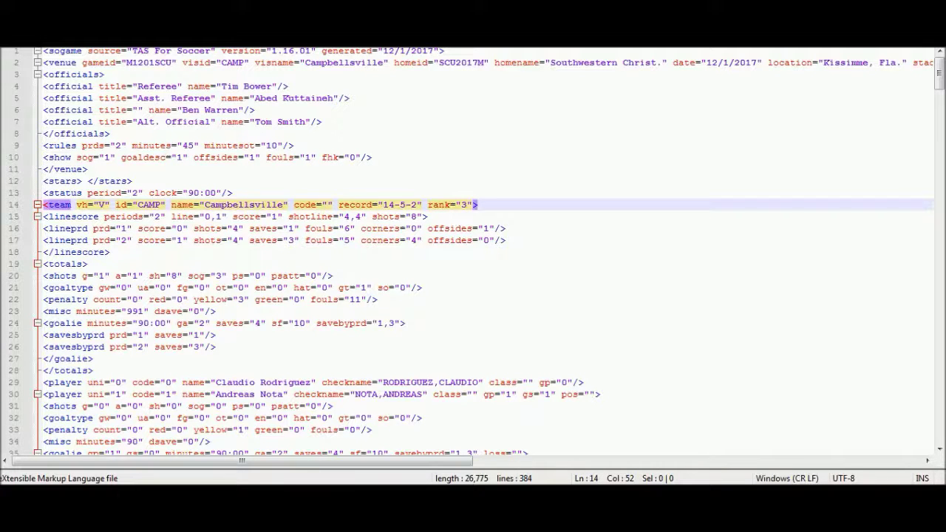
{"action": "scroll", "coordinate": [473, 252], "scroll_direction": "down", "scroll_amount": 20}
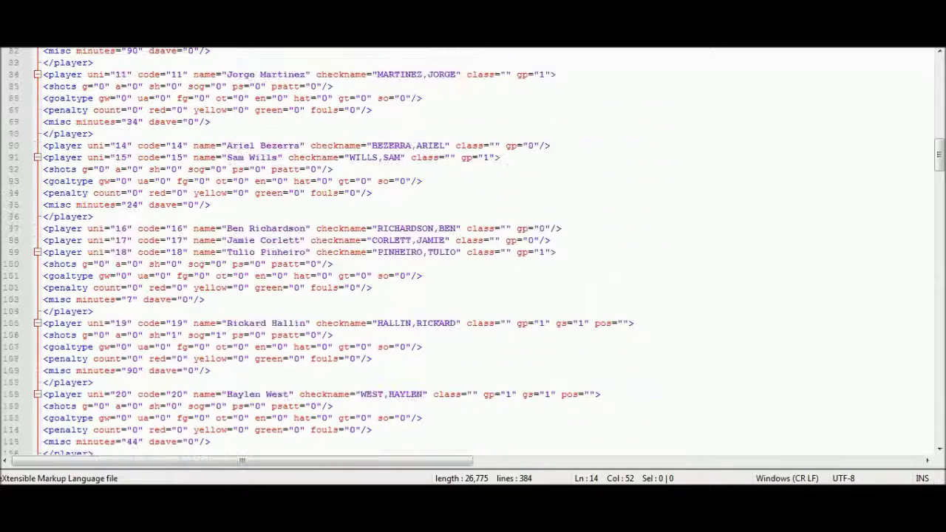
{"action": "scroll", "coordinate": [473, 251], "scroll_direction": "down", "scroll_amount": 10}
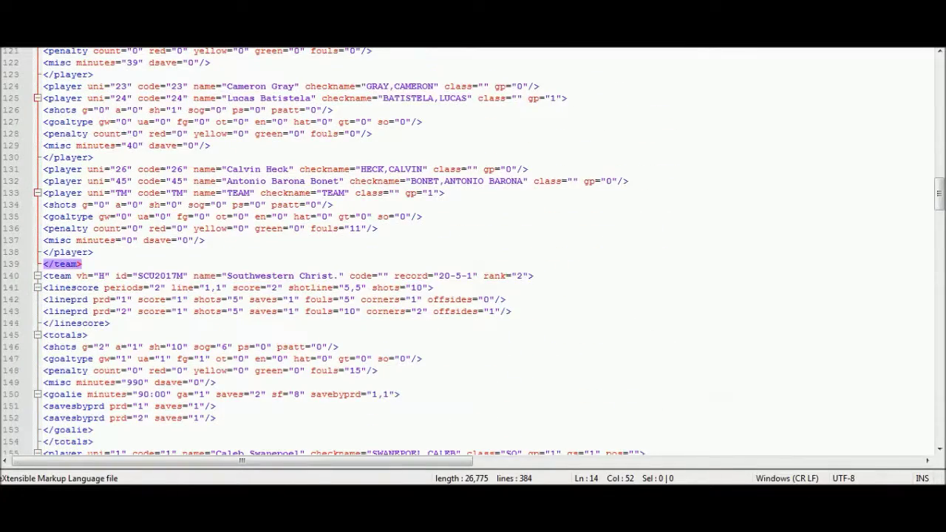
{"action": "left_click", "coordinate": [383, 276]}
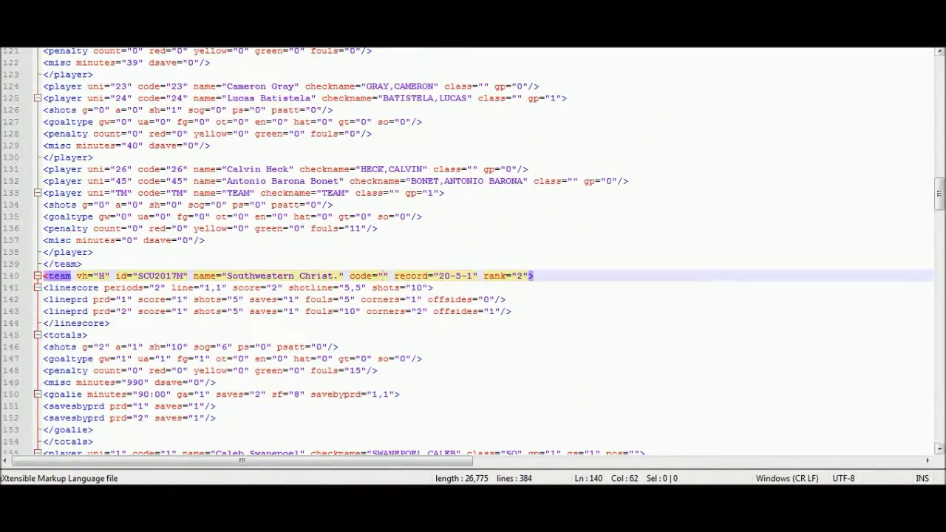
{"action": "left_click_drag", "start_coordinate": [939, 197], "coordinate": [937, 71]}
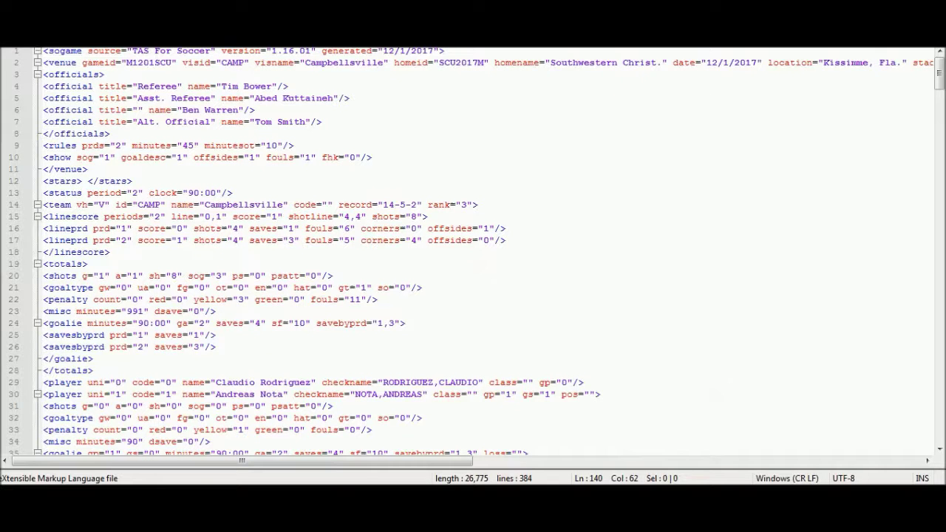
Step: Enter Campbellsville's team code 500785 on line 14 and Southwestern Christ.'s code on line 140
{"action": "left_click", "coordinate": [328, 205]}
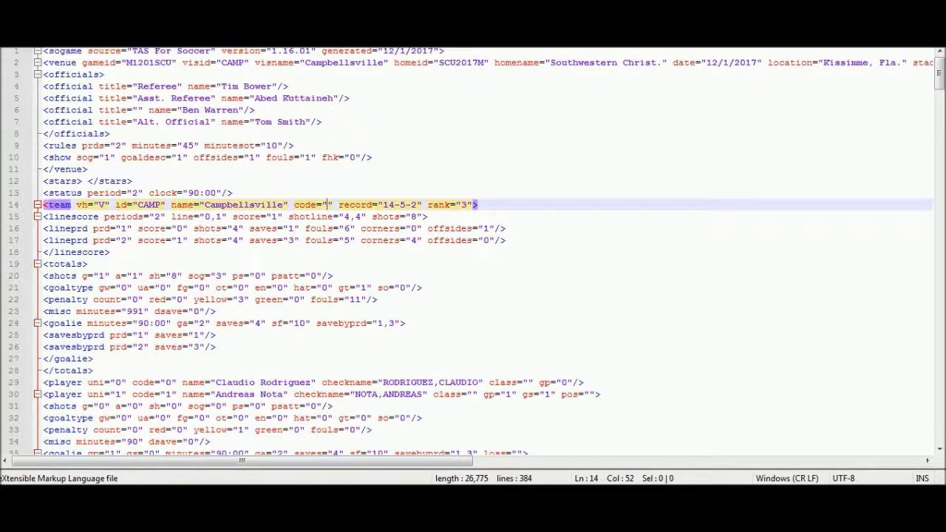
{"action": "type", "text": "5007"}
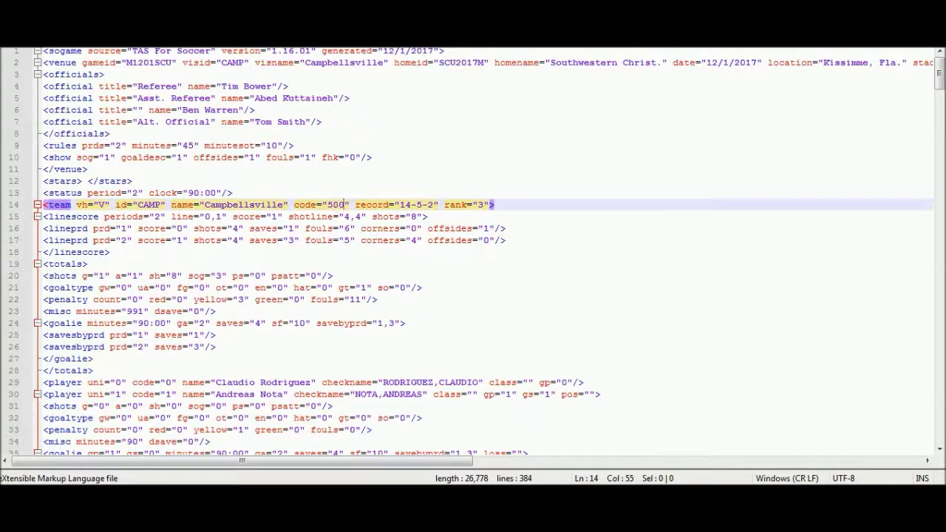
{"action": "type", "text": "00"}
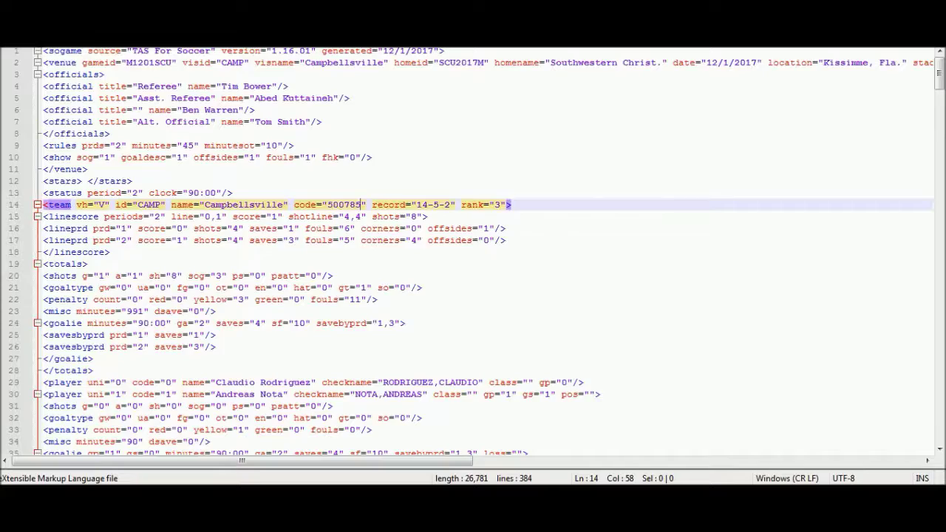
{"action": "scroll", "coordinate": [473, 251], "scroll_direction": "down", "scroll_amount": 5}
{"action": "scroll", "coordinate": [473, 251], "scroll_direction": "down", "scroll_amount": 20}
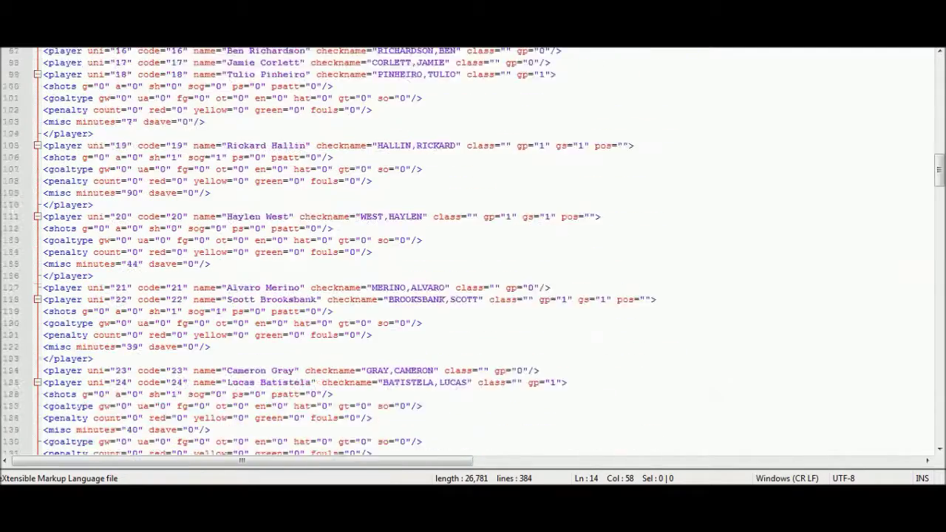
{"action": "scroll", "coordinate": [473, 251], "scroll_direction": "down", "scroll_amount": 4}
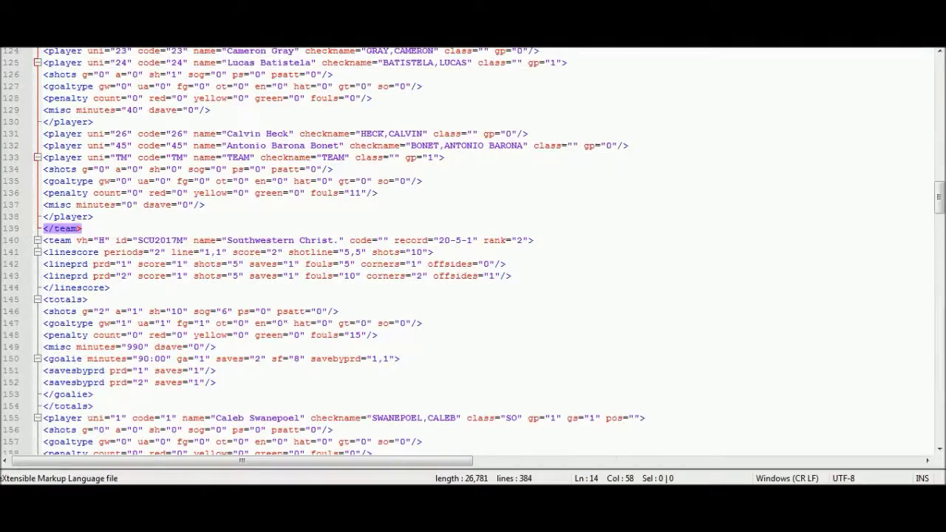
{"action": "left_click", "coordinate": [382, 241]}
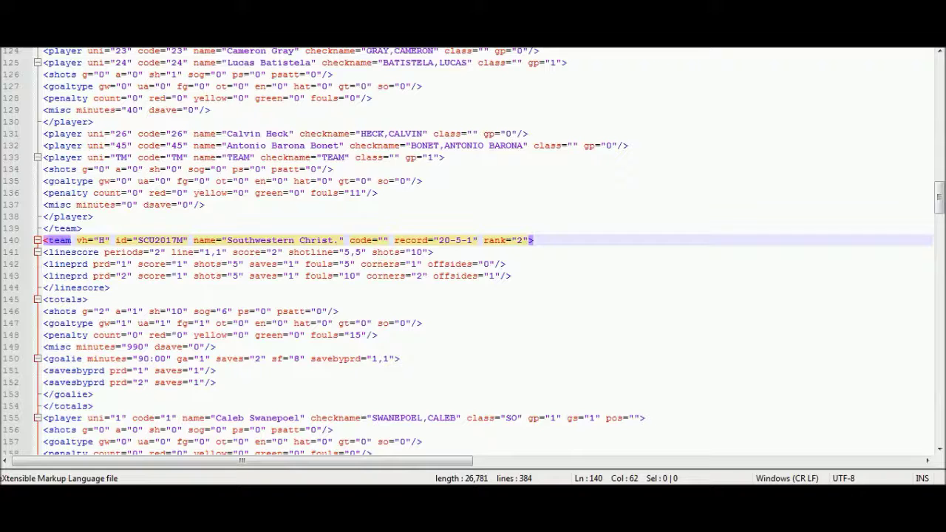
{"action": "type", "text": "506"}
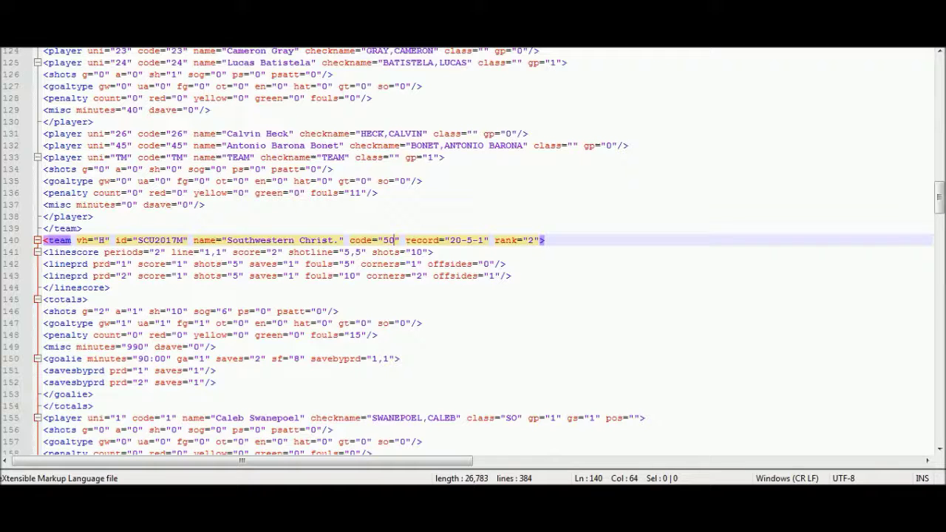
{"action": "type", "text": "285"}
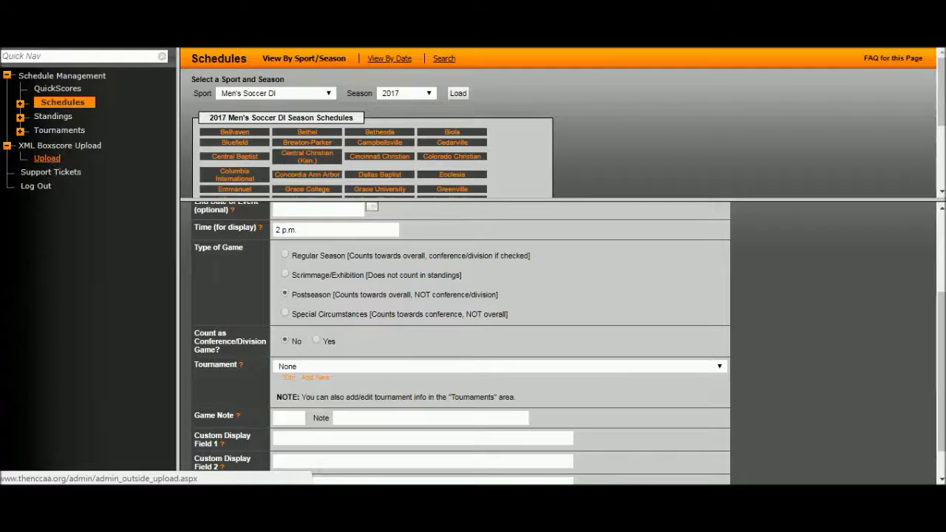
Step: Set the XML Boxscore Upload form to Men's Soccer DI, 2017, and the 12/1/2017 Southwestern Christian game
{"action": "left_click", "coordinate": [48, 158]}
{"action": "left_click", "coordinate": [331, 130]}
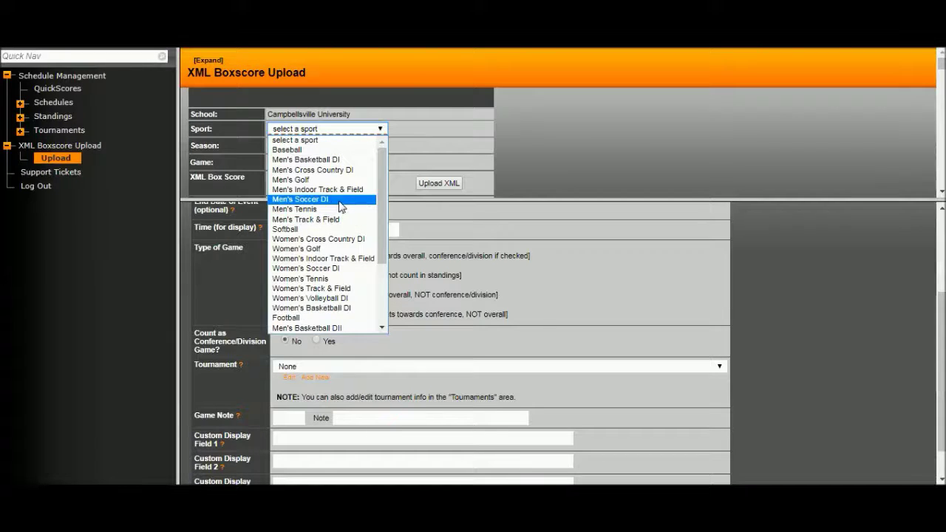
{"action": "left_click", "coordinate": [337, 200]}
{"action": "left_click", "coordinate": [299, 145]}
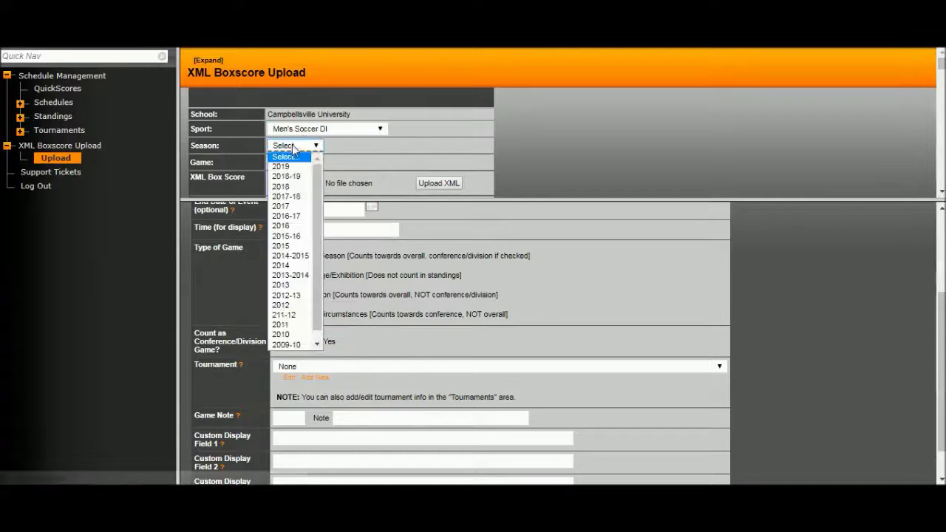
{"action": "left_click", "coordinate": [284, 206]}
{"action": "left_click", "coordinate": [289, 163]}
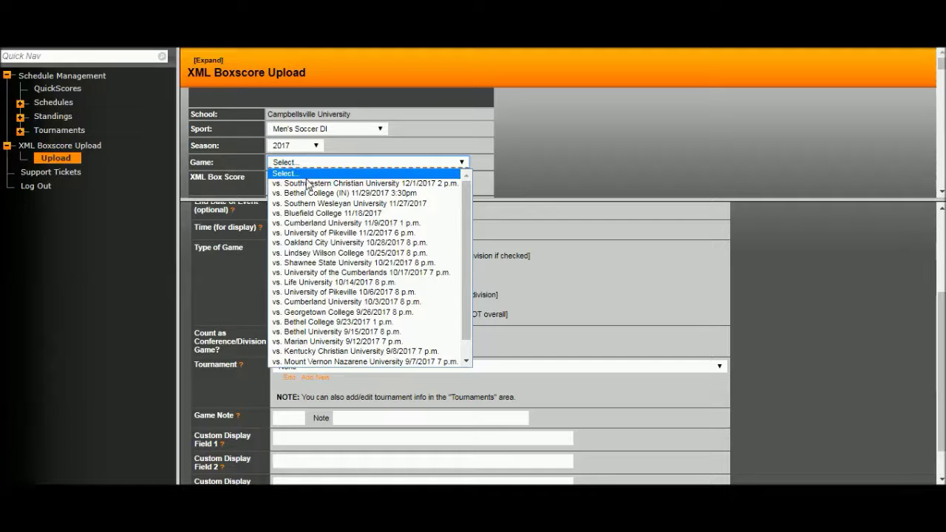
{"action": "left_click", "coordinate": [308, 184]}
{"action": "left_click", "coordinate": [301, 182]}
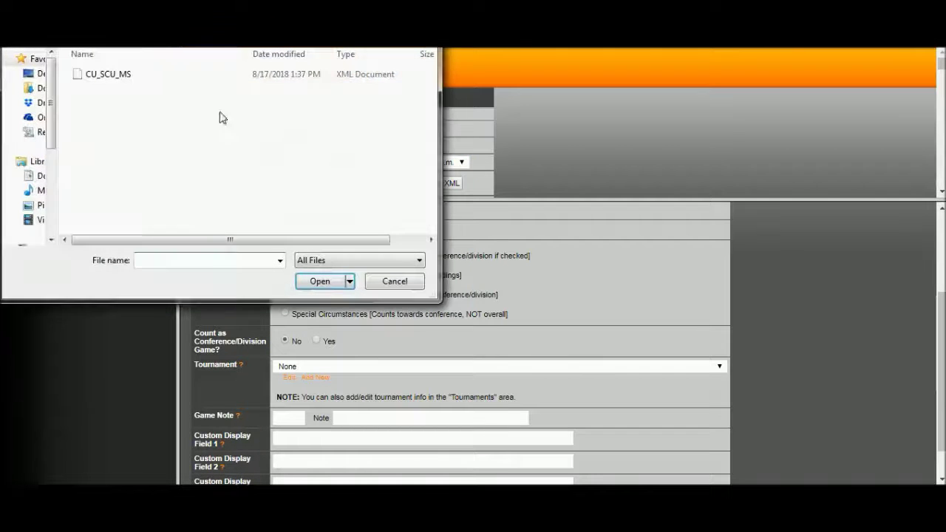
Step: Select CU_SCU_MS.xml and upload it as the game's boxscore
{"action": "double_click", "coordinate": [139, 78]}
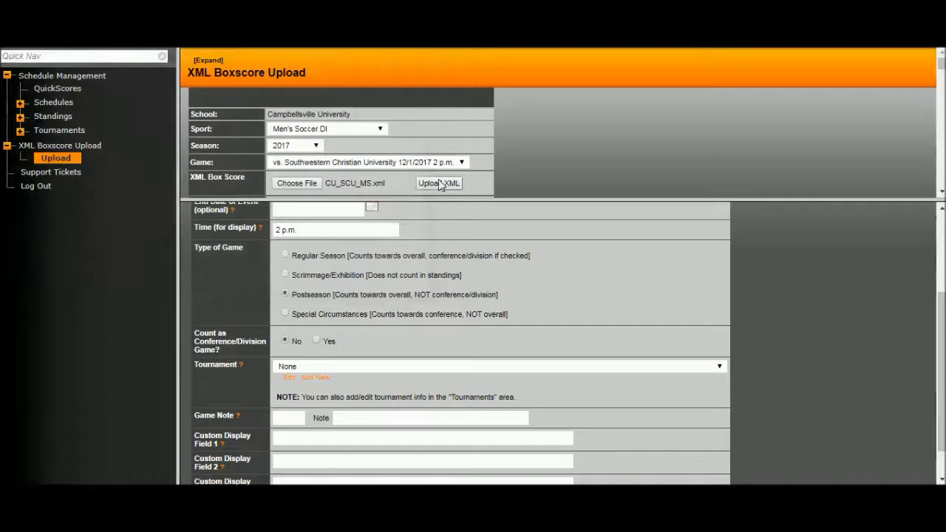
{"action": "left_click", "coordinate": [428, 186]}
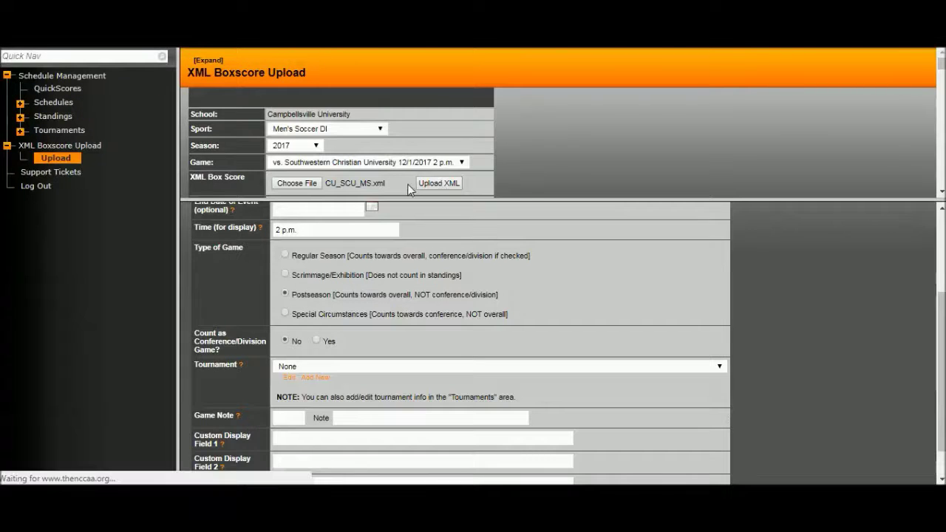